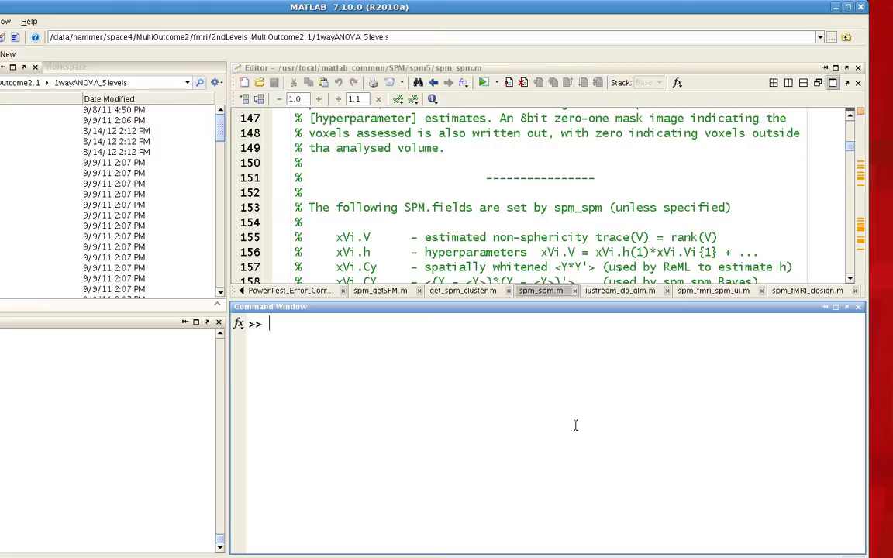
Print the current working folder with pwd in the Command Window
{"action": "left_click", "coordinate": [545, 291]}
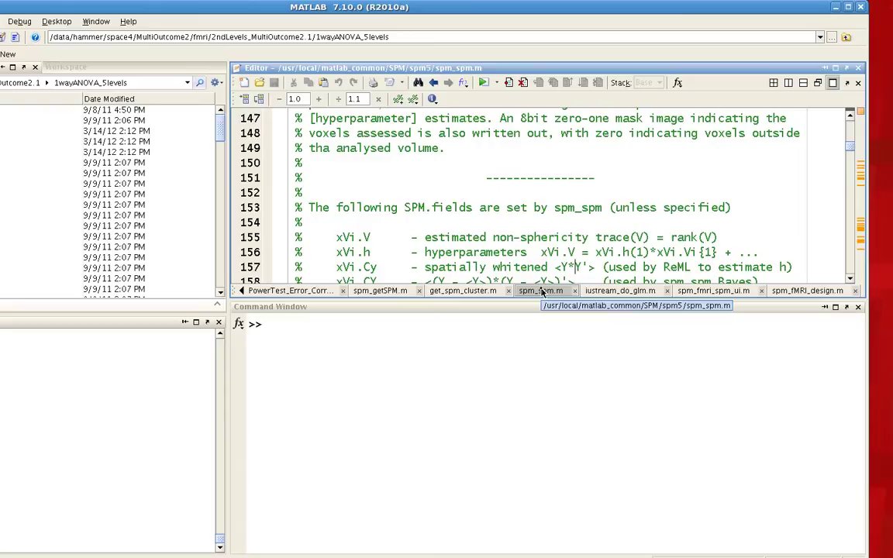
{"action": "left_click", "coordinate": [464, 349]}
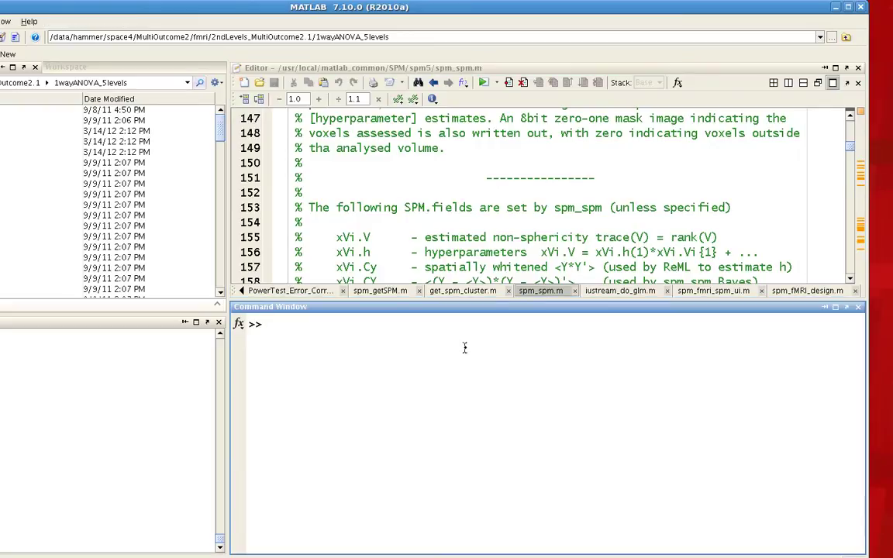
{"action": "type", "text": "pwd"}
{"action": "key", "text": "Return"}
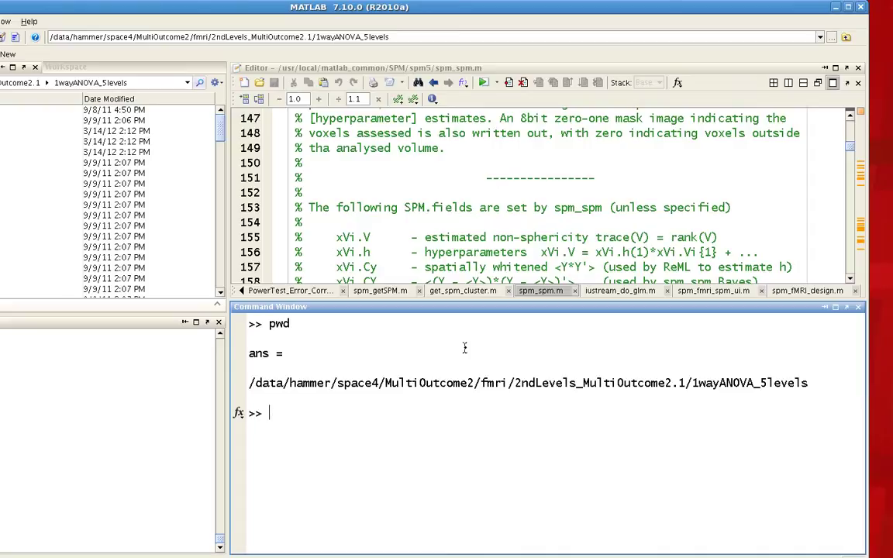
Load SPM and list its fields, including nscan 70 and xCon [1x8 struct]
{"action": "type", "text": "load SPM"}
{"action": "key", "text": "Return"}
{"action": "type", "text": "S"}
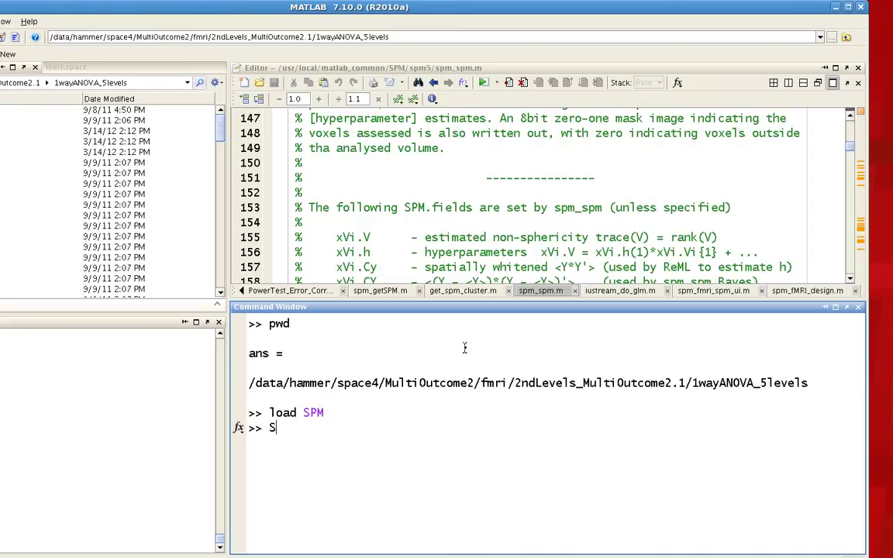
{"action": "type", "text": "PM"}
{"action": "key", "text": "Return"}
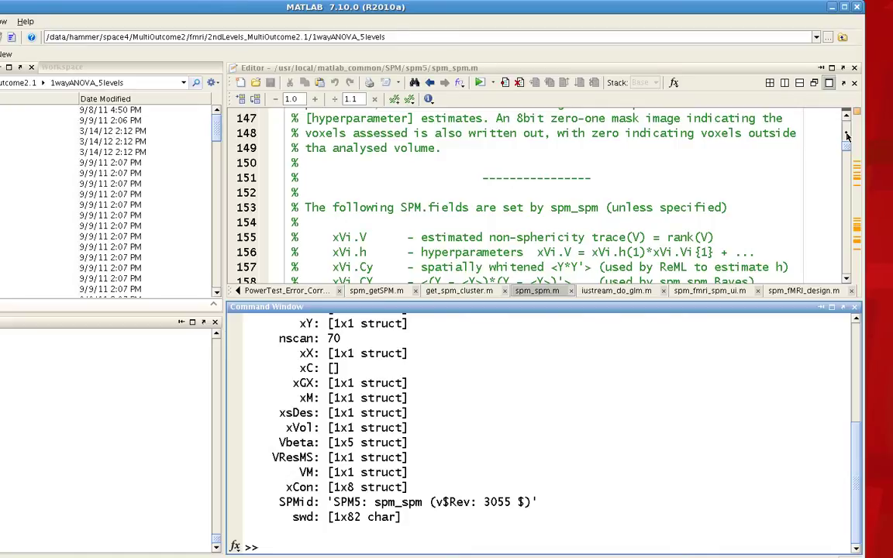
Scroll spm_spm.m to the top, then down to the xX design-matrix field notes near line 10
{"action": "left_click", "coordinate": [846, 137]}
{"action": "scroll", "coordinate": [847, 137], "scroll_direction": "up", "scroll_amount": 20}
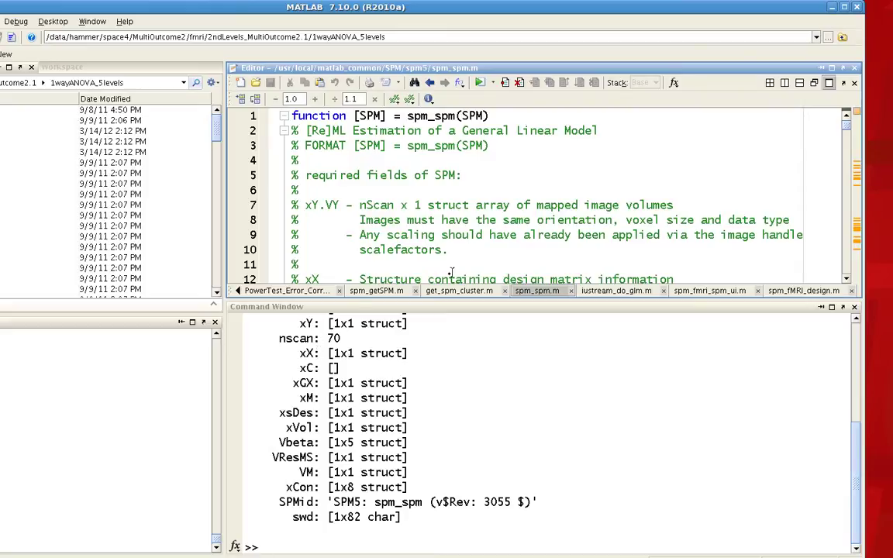
{"action": "left_click", "coordinate": [848, 280]}
{"action": "scroll", "coordinate": [543, 158], "scroll_direction": "down", "scroll_amount": 4}
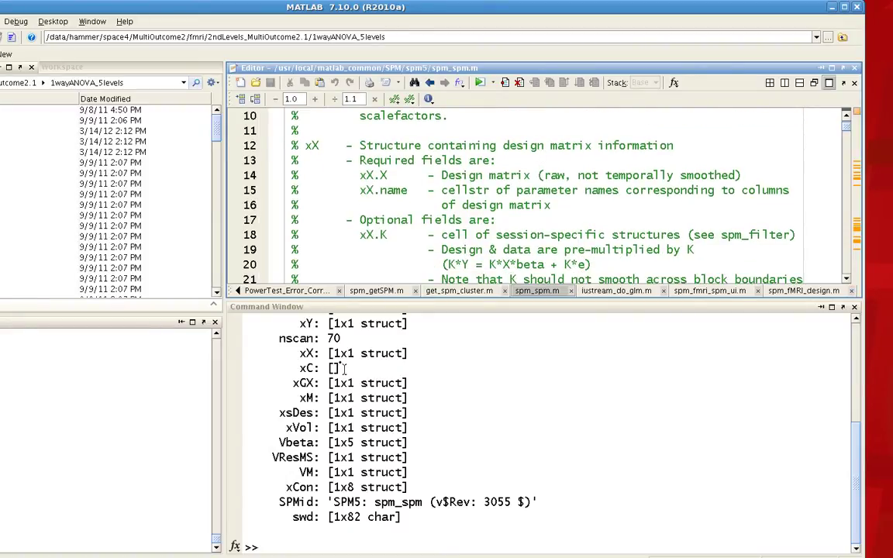
Display SPM.xX fields such as W [70x70 double], trRV 65 and Bcov [5x5 double]
{"action": "left_click", "coordinate": [363, 541]}
{"action": "type", "text": "SPM."}
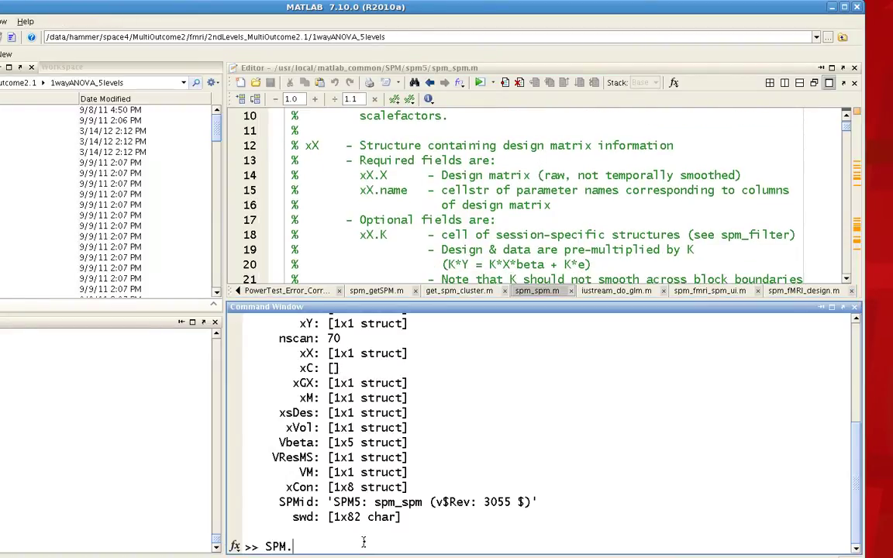
{"action": "type", "text": "xX"}
{"action": "key", "text": "Return"}
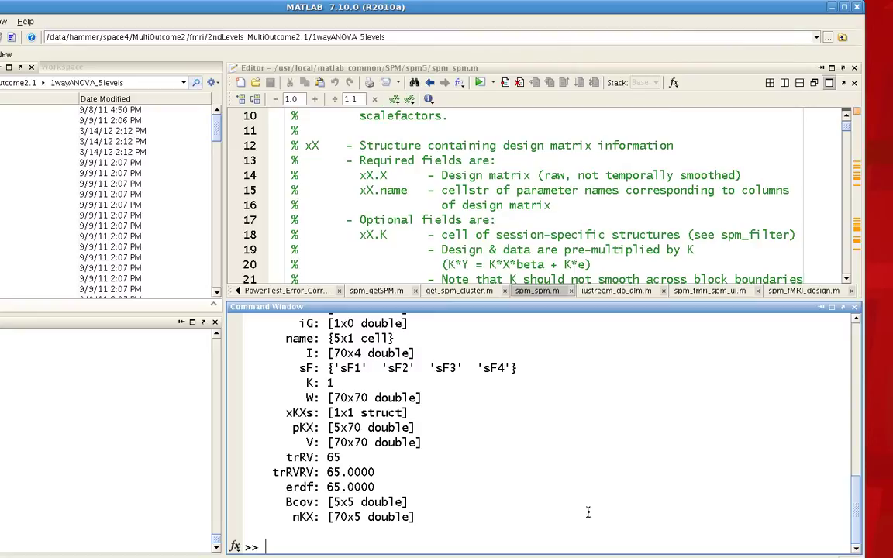
Go up to fmri and into 206/RESULTS/model, listing folder contents along the way
{"action": "type", "text": "cd ../.."}
{"action": "key", "text": "Return"}
{"action": "type", "text": "ls"}
{"action": "key", "text": "Return"}
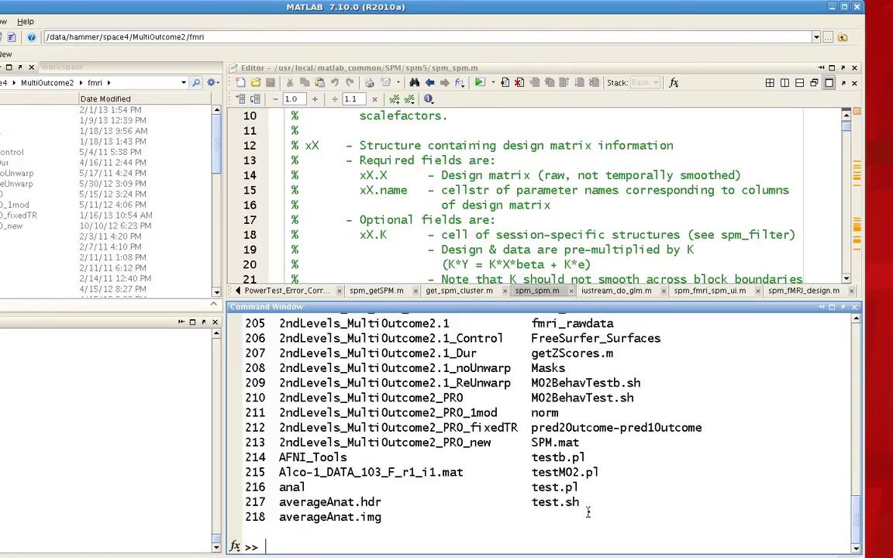
{"action": "type", "text": "cd 206/RESULTS/"}
{"action": "key", "text": "Return"}
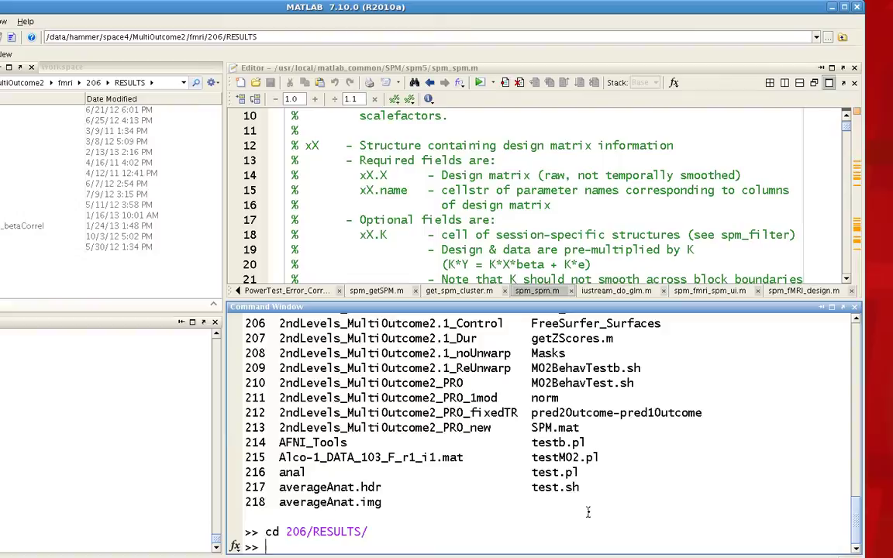
{"action": "type", "text": "ls"}
{"action": "key", "text": "Return"}
{"action": "type", "text": "cd model"}
{"action": "key", "text": "Return"}
Load this folder's SPM and list its fields, showing nscan 1190 and xCon [1x4 struct]
{"action": "type", "text": "load "}
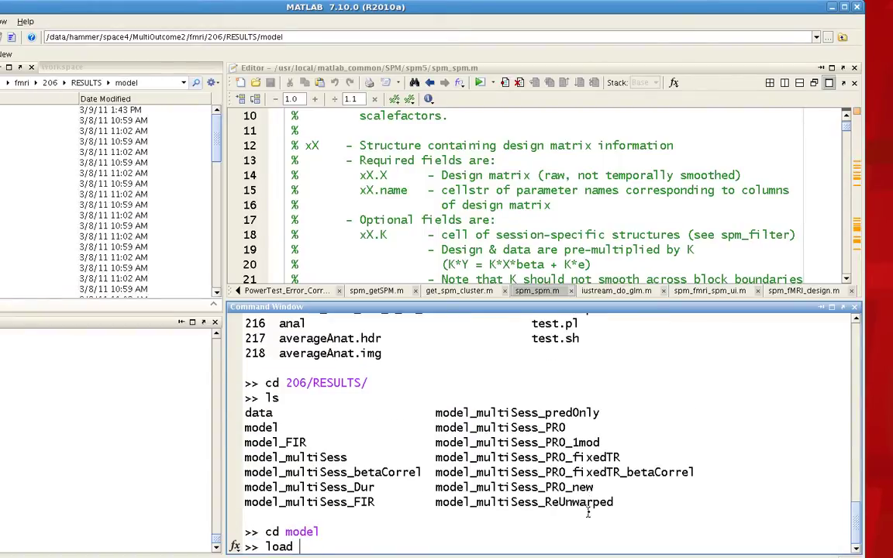
{"action": "type", "text": "SPM"}
{"action": "key", "text": "Return"}
{"action": "type", "text": "SPM"}
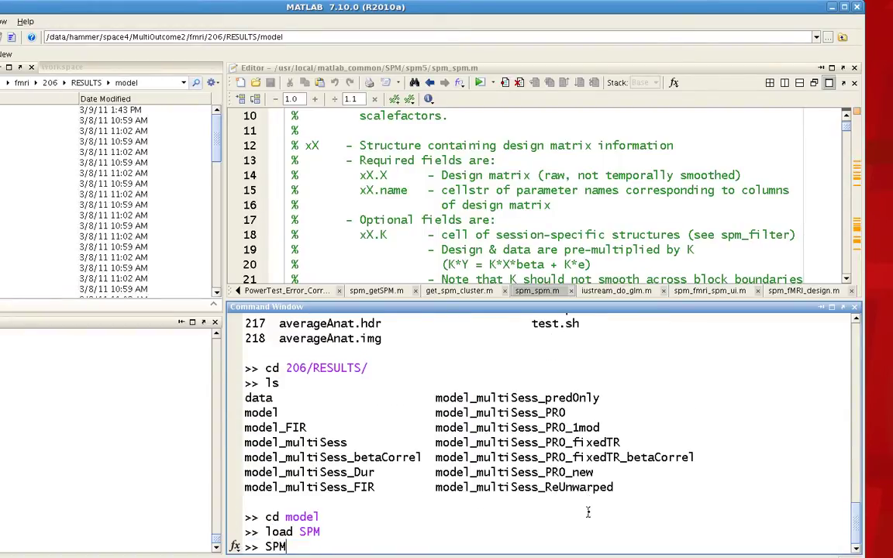
{"action": "key", "text": "Return"}
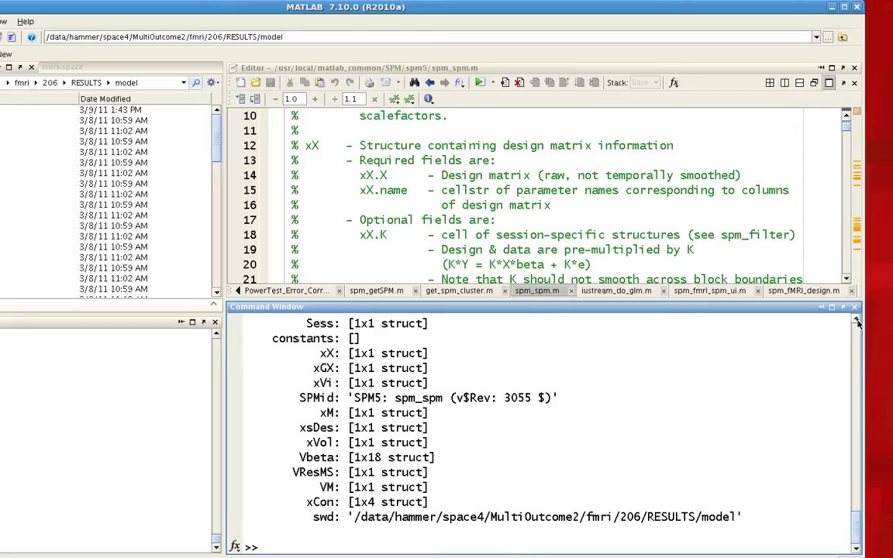
{"action": "scroll", "coordinate": [345, 353], "scroll_direction": "up", "scroll_amount": 2}
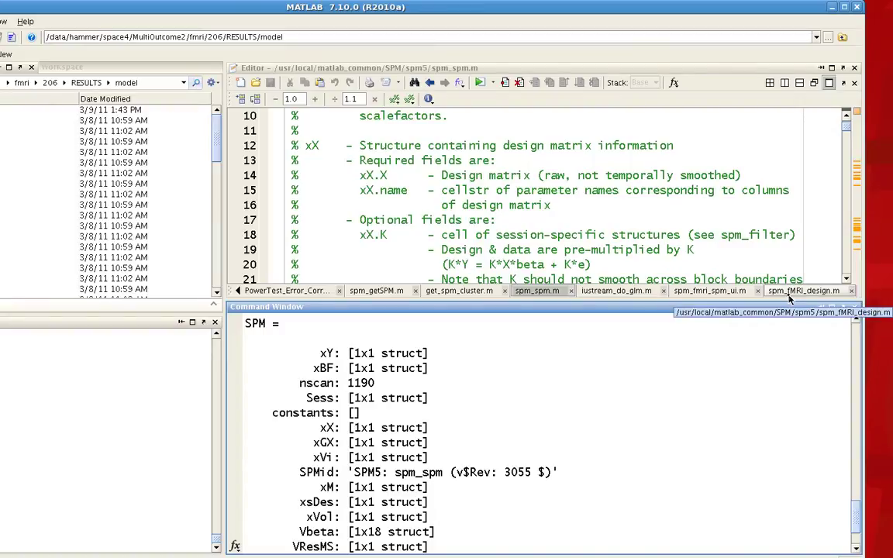
Show spm_fMRI_design.m, whose header documents the xY, nscan, xBF, Sess and xX fields
{"action": "left_click", "coordinate": [790, 293]}
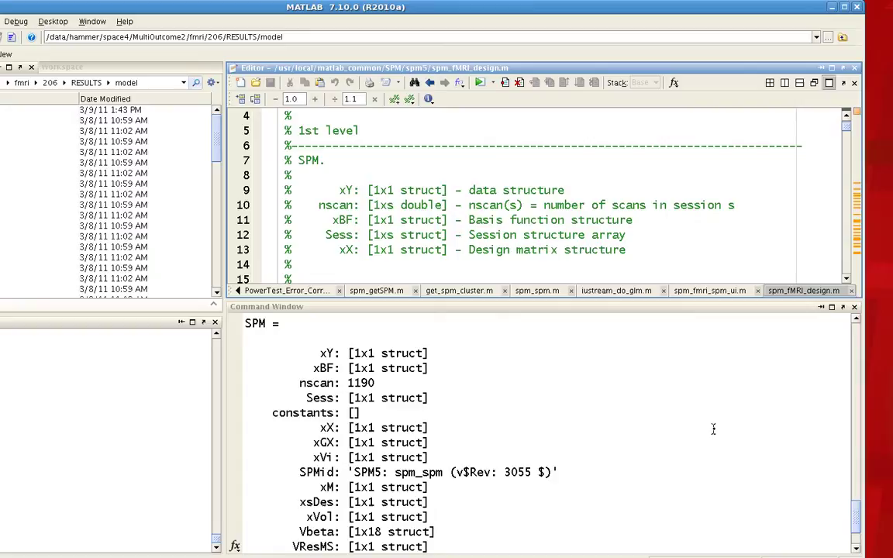
Launch SPM with 'spm fmri' and select the model folder's SPM.mat for results
{"action": "left_click", "coordinate": [671, 504]}
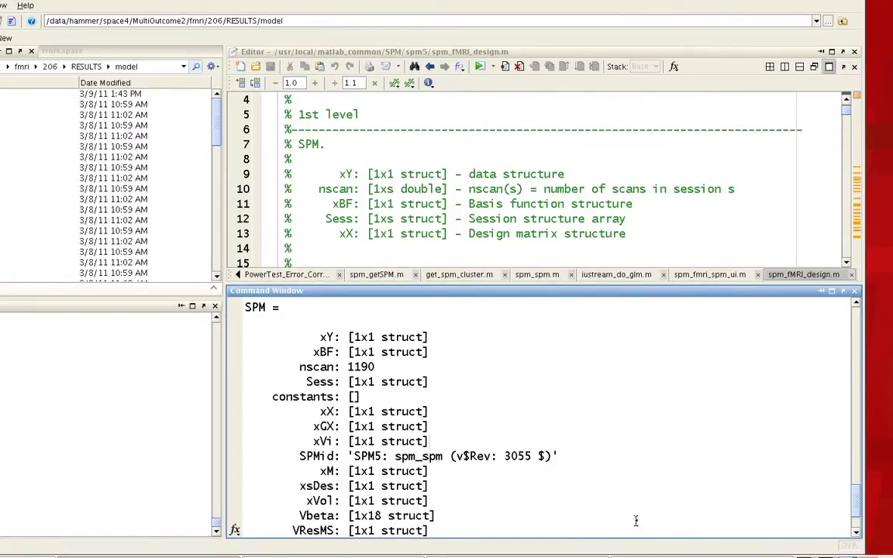
{"action": "type", "text": "spm fmri"}
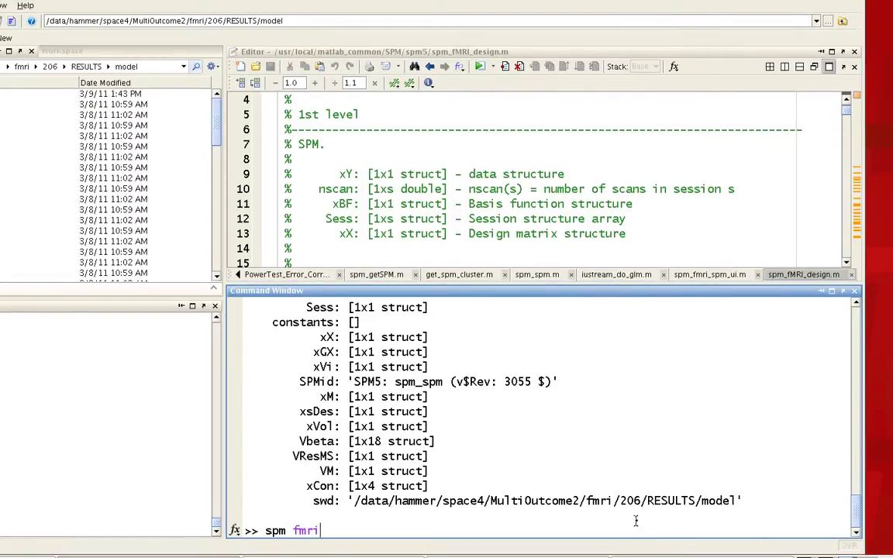
{"action": "key", "text": "Return"}
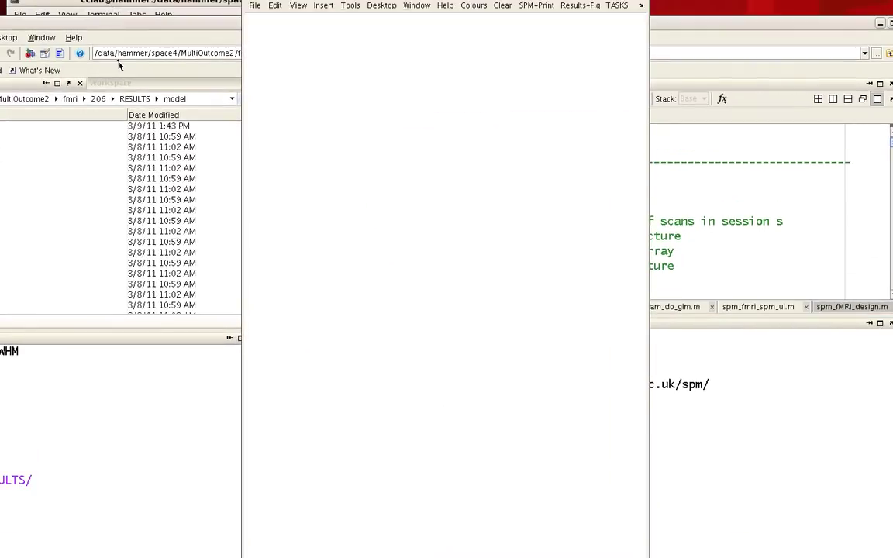
{"action": "left_click", "coordinate": [107, 146]}
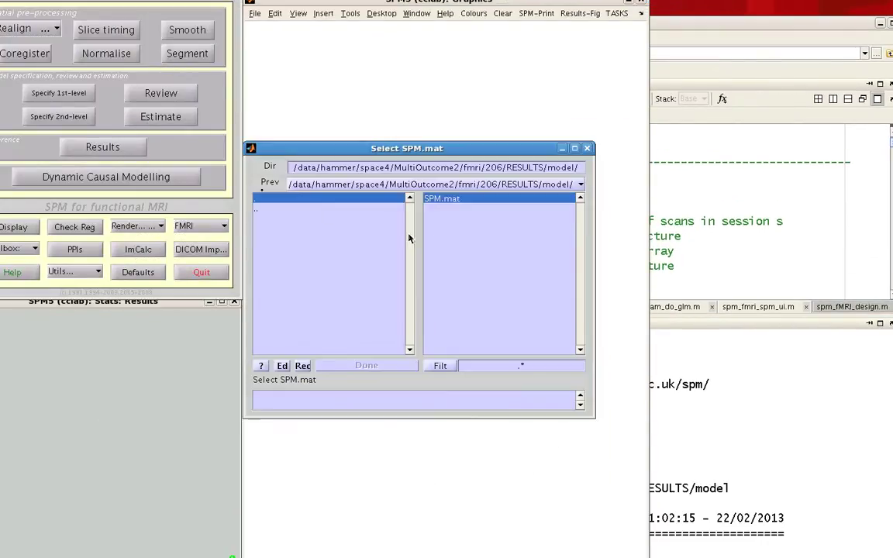
{"action": "left_click", "coordinate": [483, 234]}
{"action": "left_click", "coordinate": [371, 365]}
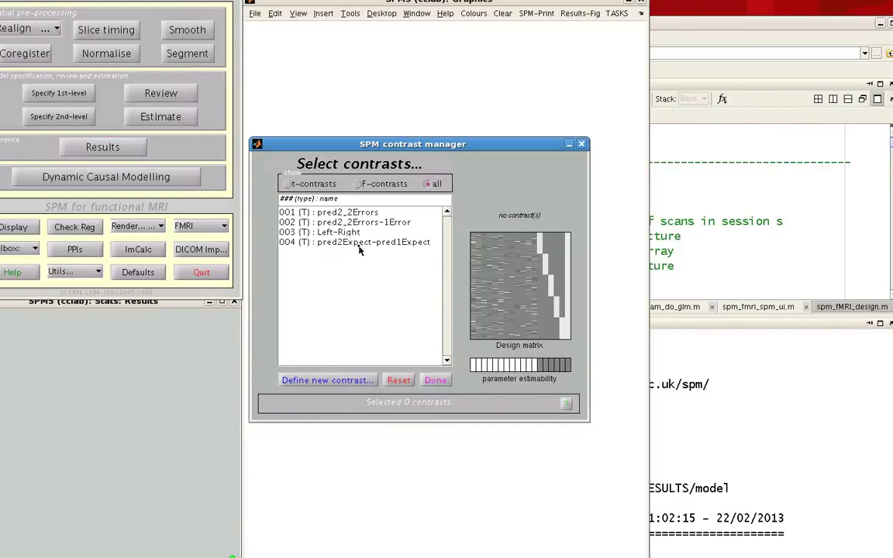
Pick the pred2Expect-pred1Expect contrast, no masking or ROI, default title, uncorrected p 0.05
{"action": "double_click", "coordinate": [359, 242]}
{"action": "left_click", "coordinate": [204, 318]}
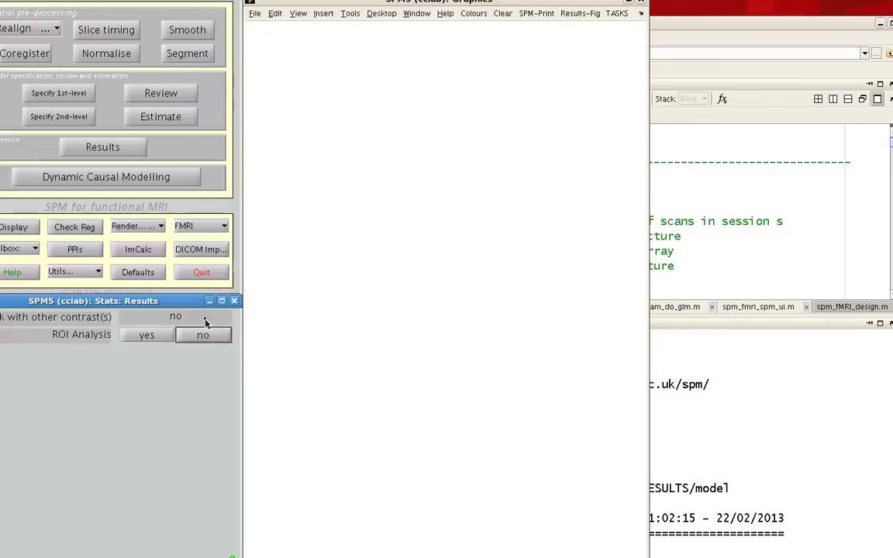
{"action": "left_click", "coordinate": [203, 335]}
{"action": "key", "text": "Return"}
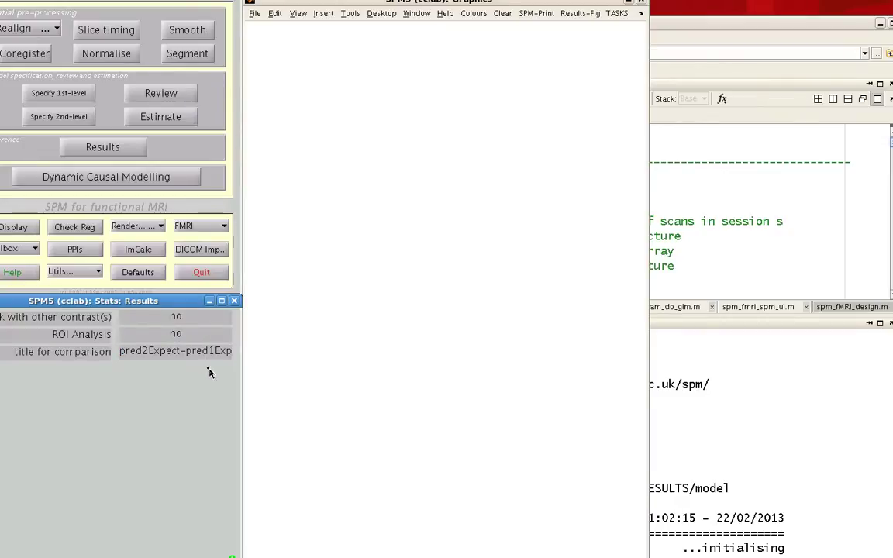
{"action": "left_click", "coordinate": [212, 369]}
{"action": "type", "text": "0.05"}
{"action": "key", "text": "Return"}
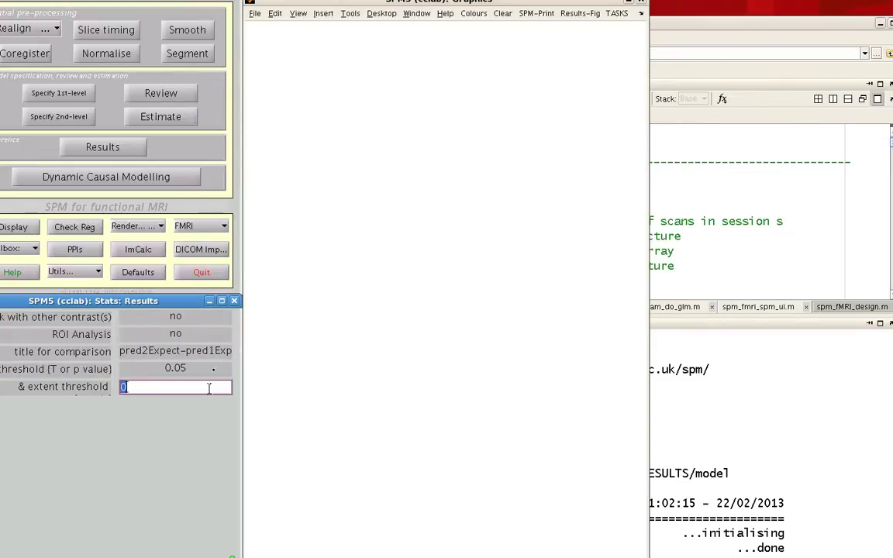
Apply a 30-voxel extent, overlay on previous sections, table the current cluster, and return to MATLAB
{"action": "type", "text": "30"}
{"action": "key", "text": "Return"}
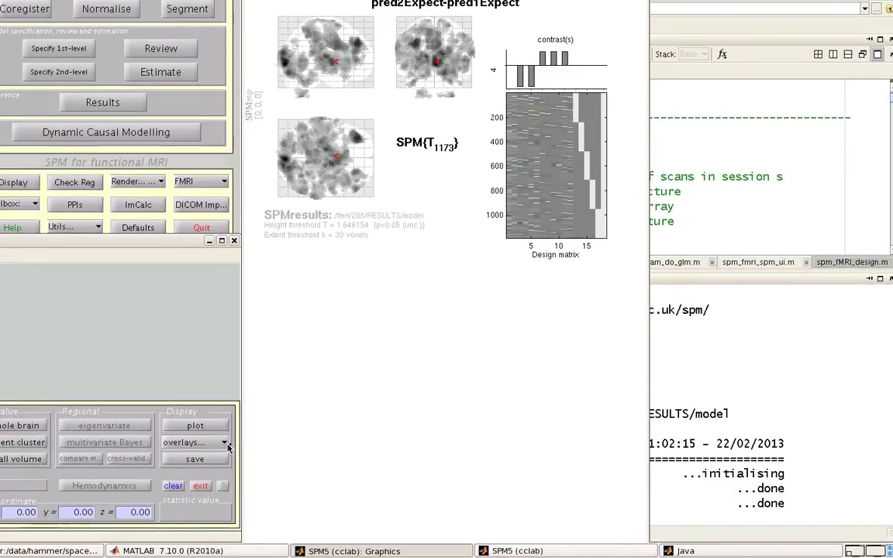
{"action": "left_click", "coordinate": [224, 471]}
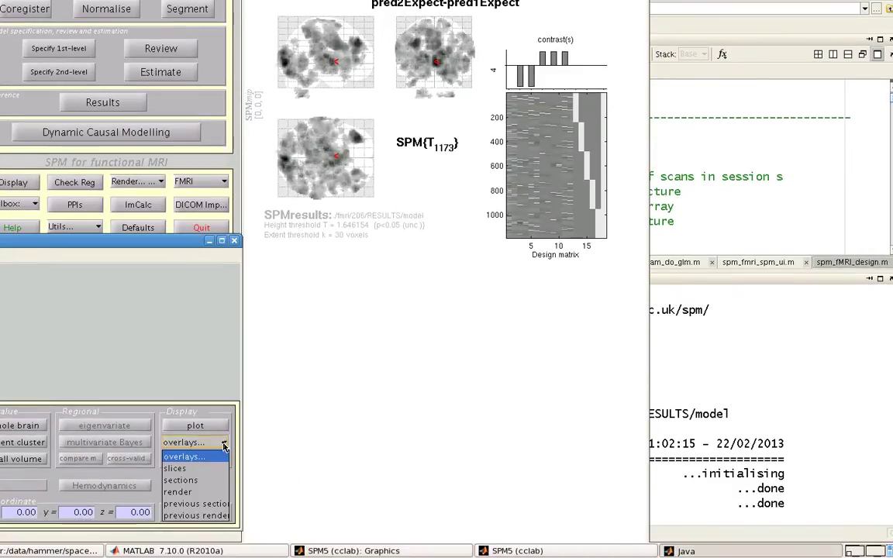
{"action": "left_click", "coordinate": [199, 508]}
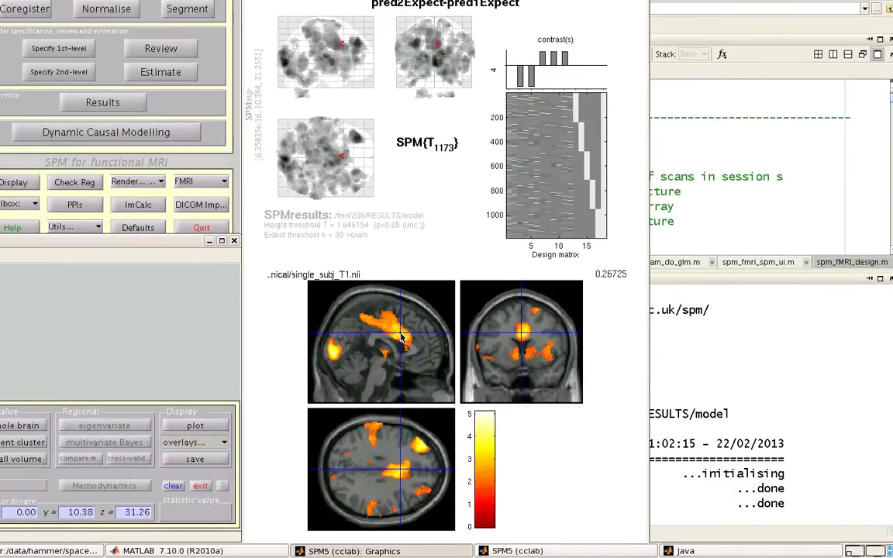
{"action": "left_click", "coordinate": [24, 442]}
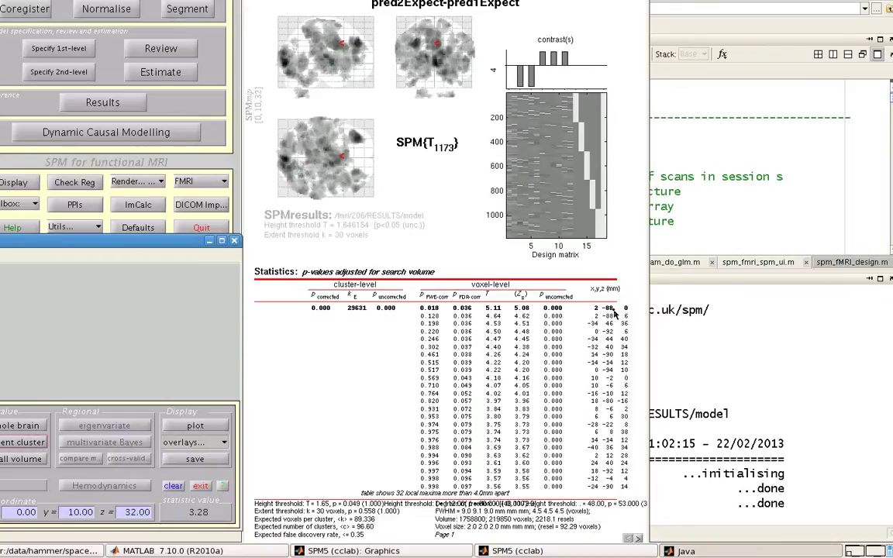
{"action": "left_click", "coordinate": [736, 518]}
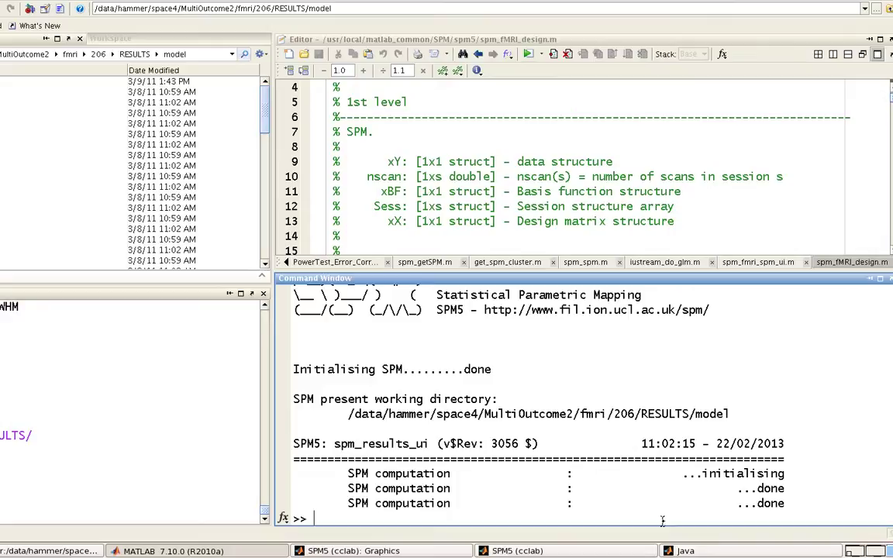
Print xSPM's fields (STAT 'T', u 1.6462, k 30, p<0.05 unc.), briefly enlarging the output pane
{"action": "type", "text": "xSPM"}
{"action": "key", "text": "Return"}
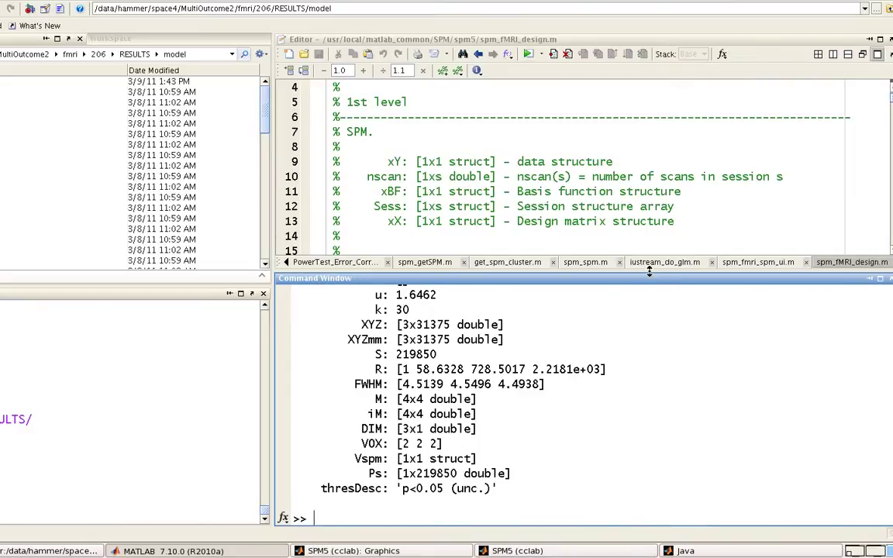
{"action": "left_click_drag", "start_coordinate": [586, 270], "coordinate": [641, 103]}
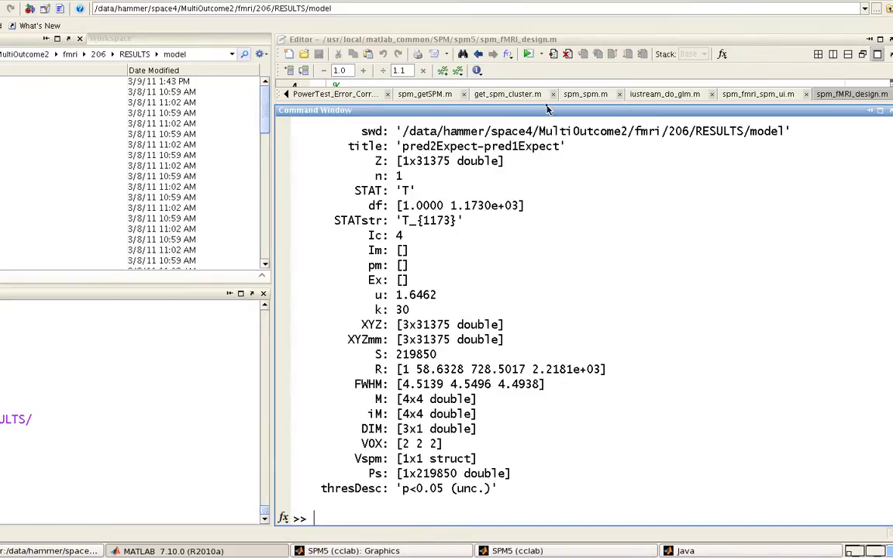
{"action": "left_click_drag", "start_coordinate": [548, 103], "coordinate": [496, 262]}
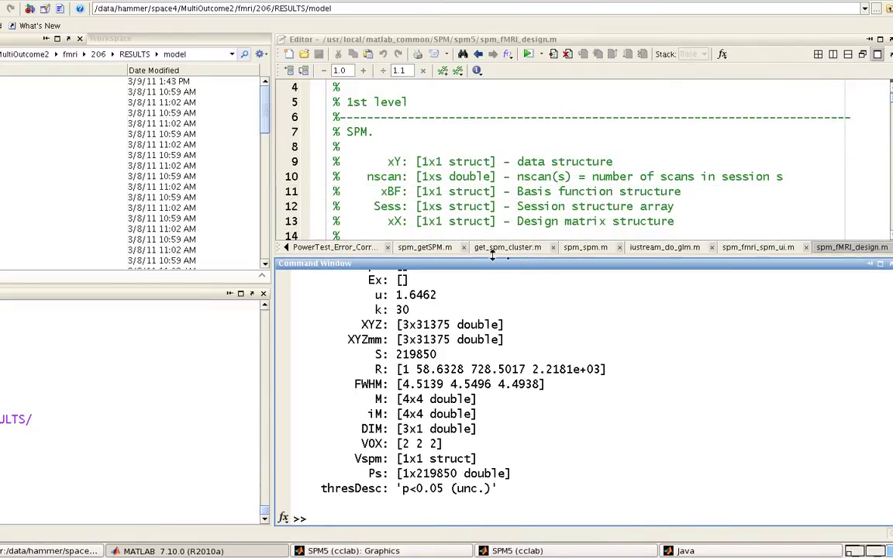
Switch to spm_getSPM.m and scroll its header to the xSPM fields .swd, .title, .Z, .STAT, .df
{"action": "left_click", "coordinate": [430, 248]}
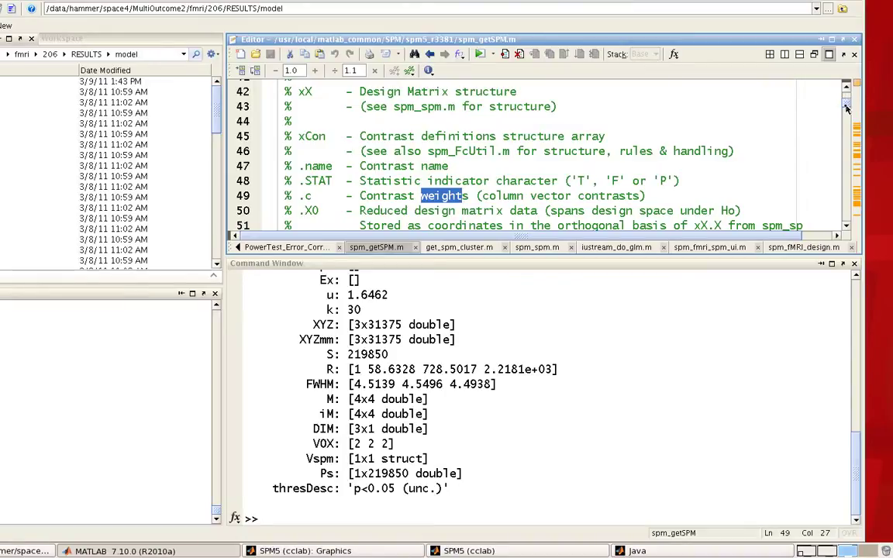
{"action": "left_click", "coordinate": [848, 144]}
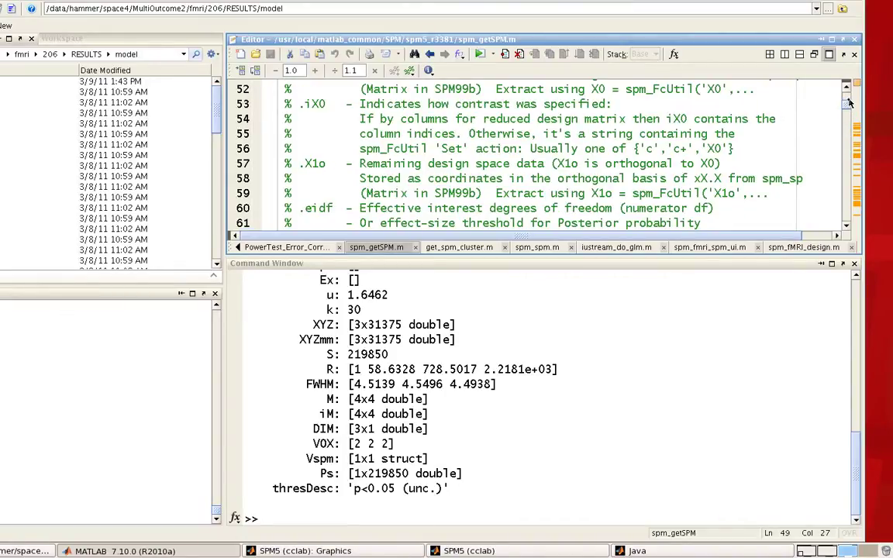
{"action": "left_click_drag", "start_coordinate": [847, 108], "coordinate": [847, 103]}
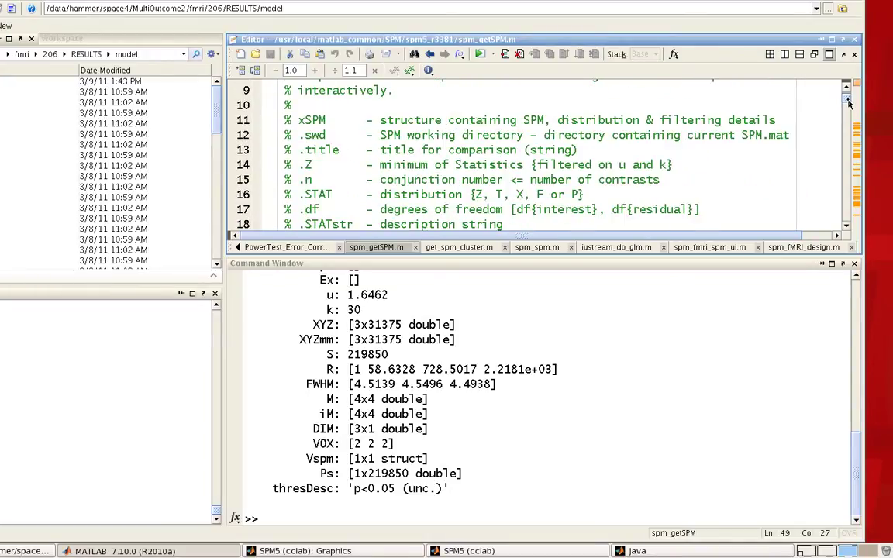